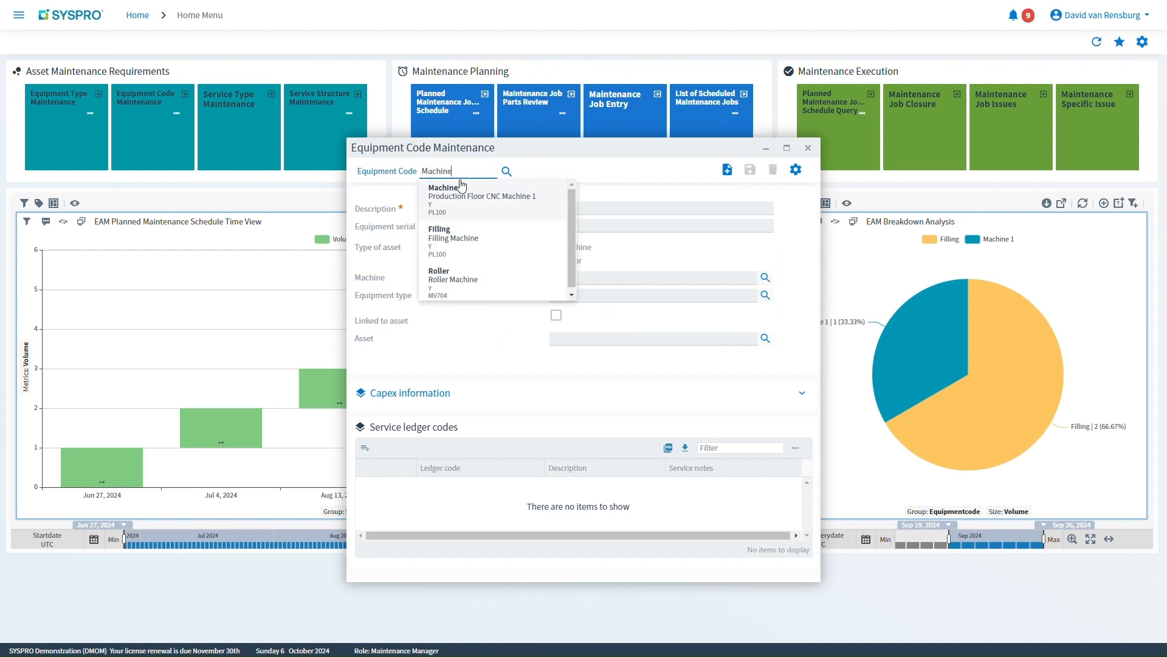
# Load equipment code Machine 1 in Equipment Code Maintenance, and enlarge and reposition the form to fit its details.
pyautogui.click(503, 210)
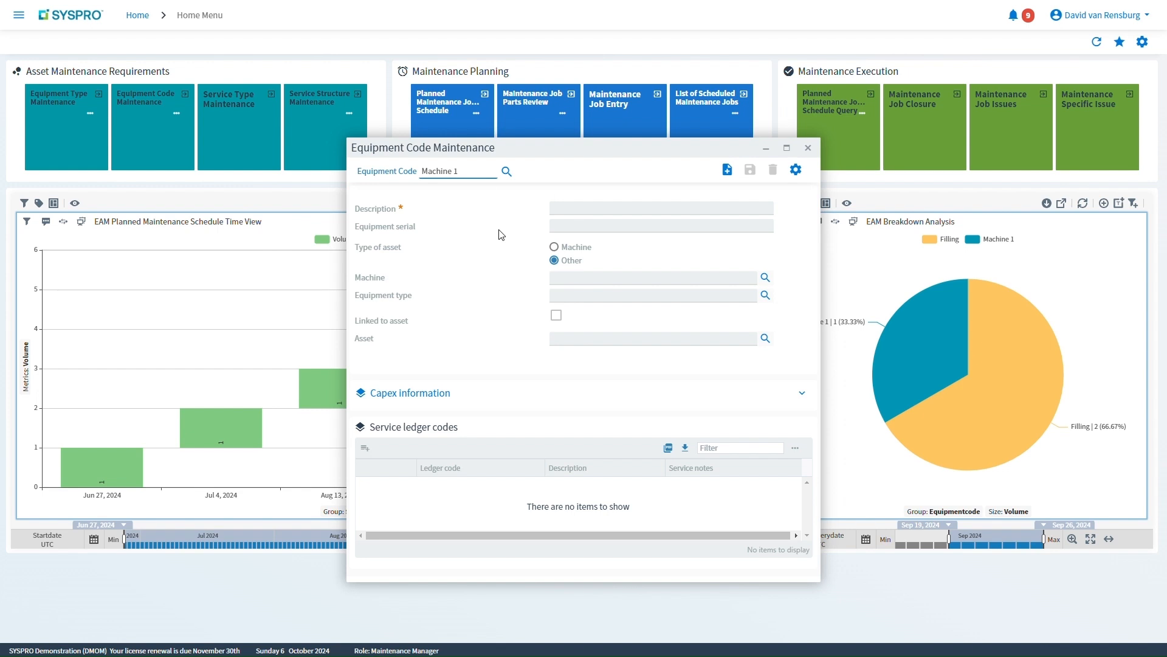
pyautogui.moveTo(756, 587); pyautogui.dragTo(756, 635)
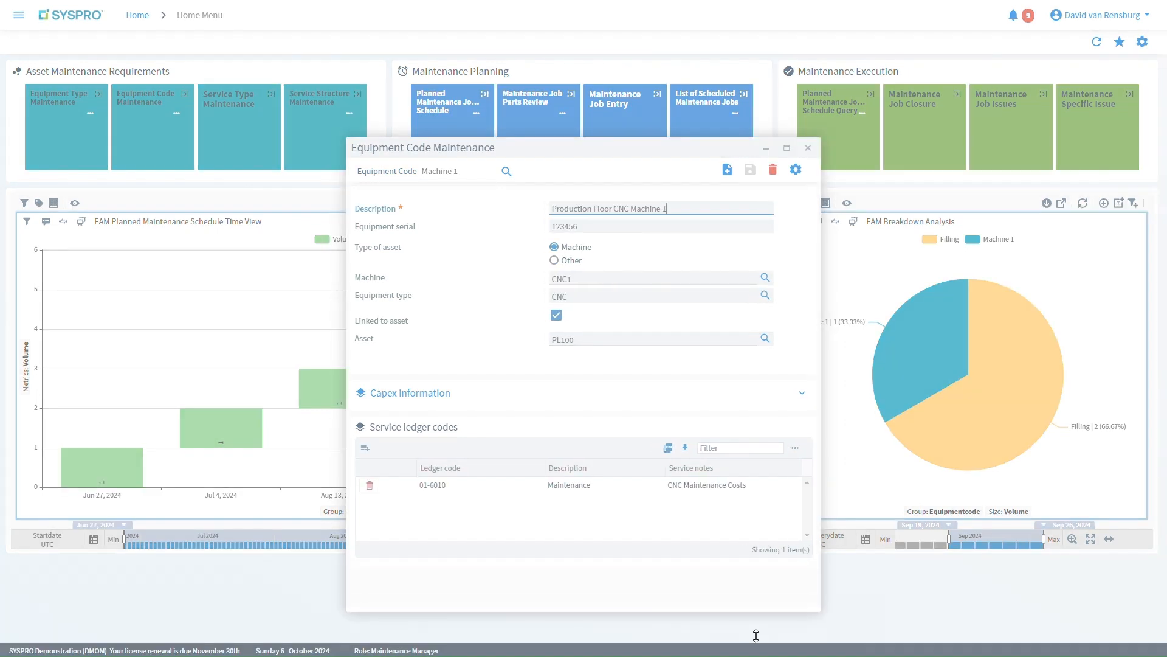
pyautogui.moveTo(647, 153); pyautogui.dragTo(639, 101)
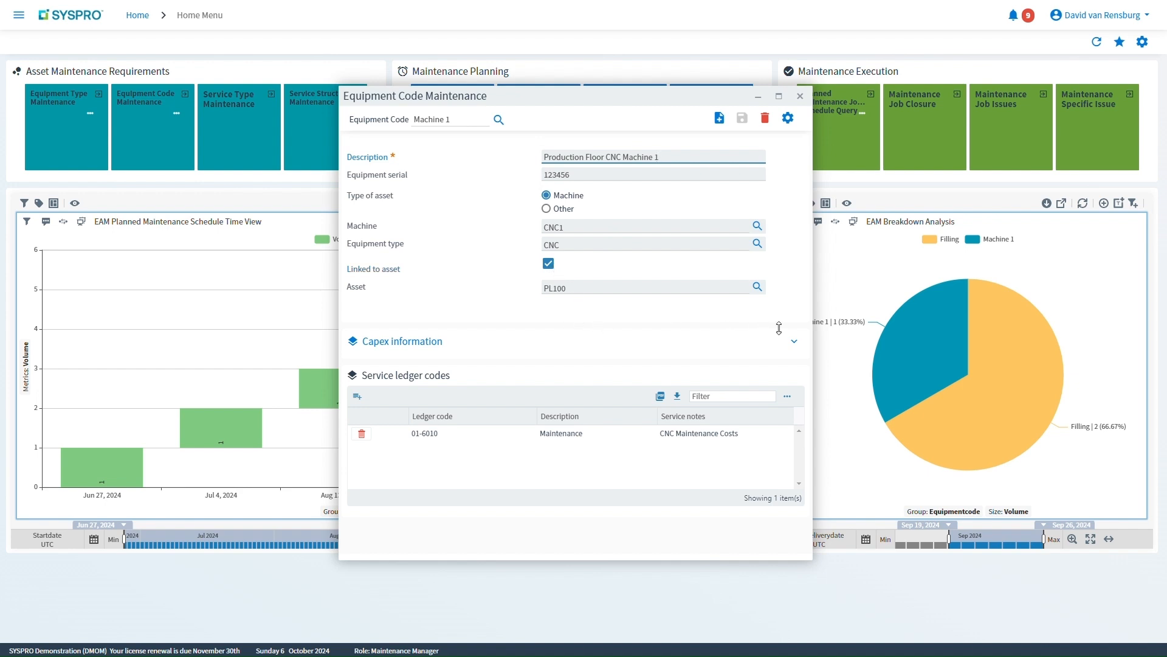
# Review the capex information and the service ledger code of Machine 1, and close the equipment form.
pyautogui.click(793, 341)
pyautogui.scroll(-1, 807, 364)
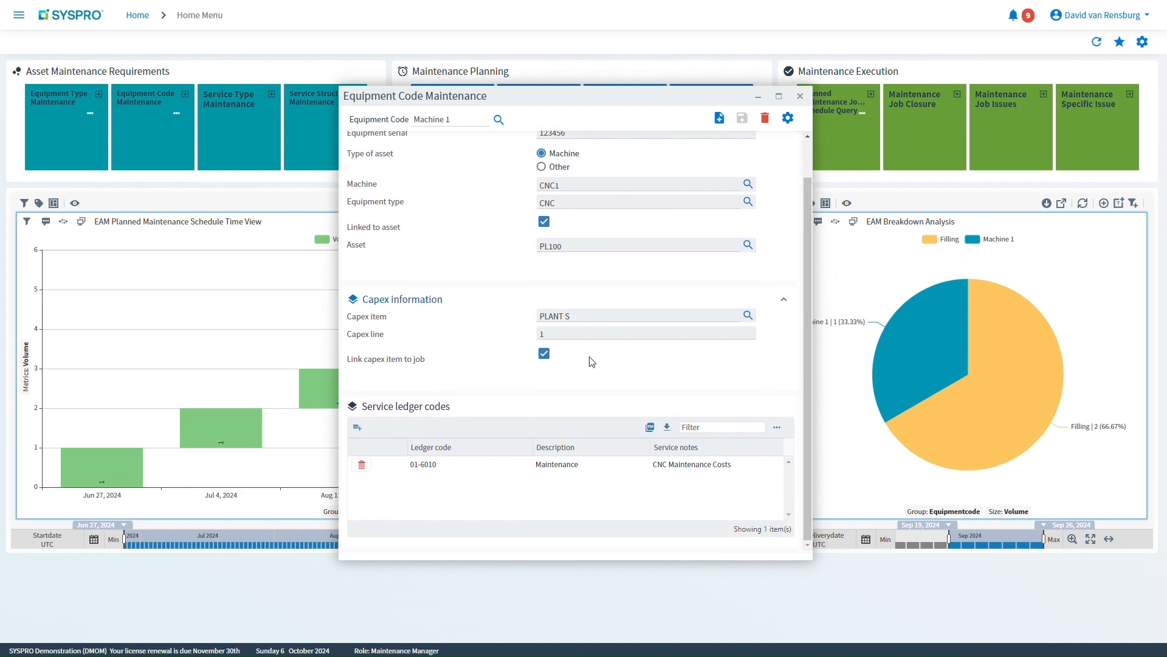
pyautogui.click(786, 298)
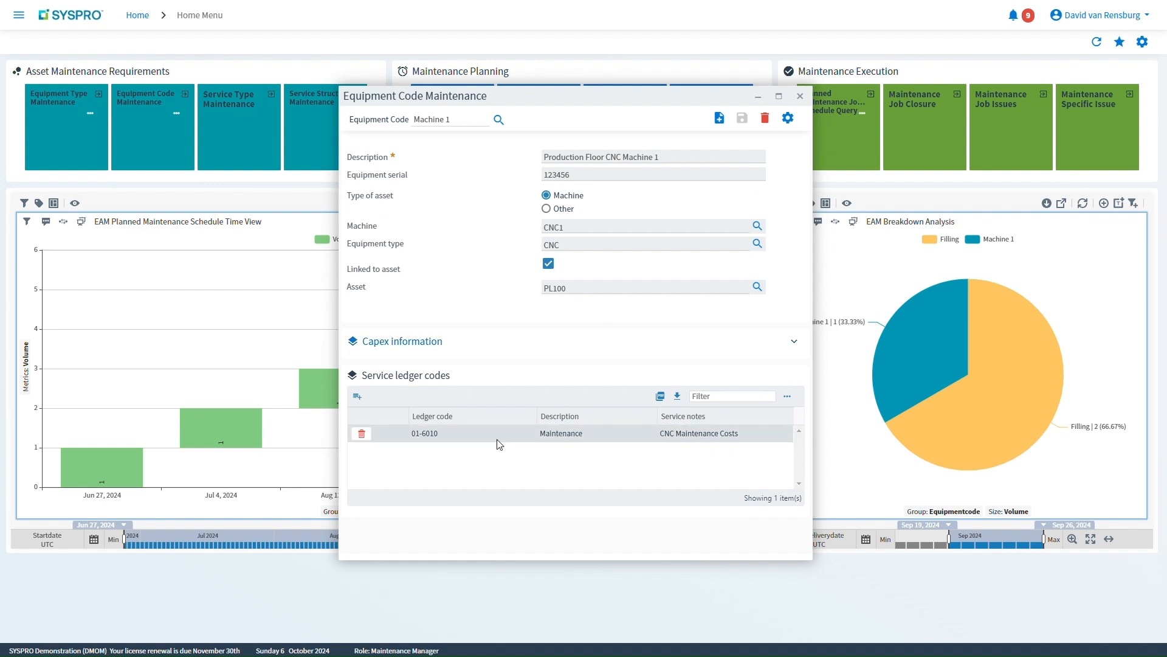
pyautogui.click(526, 431)
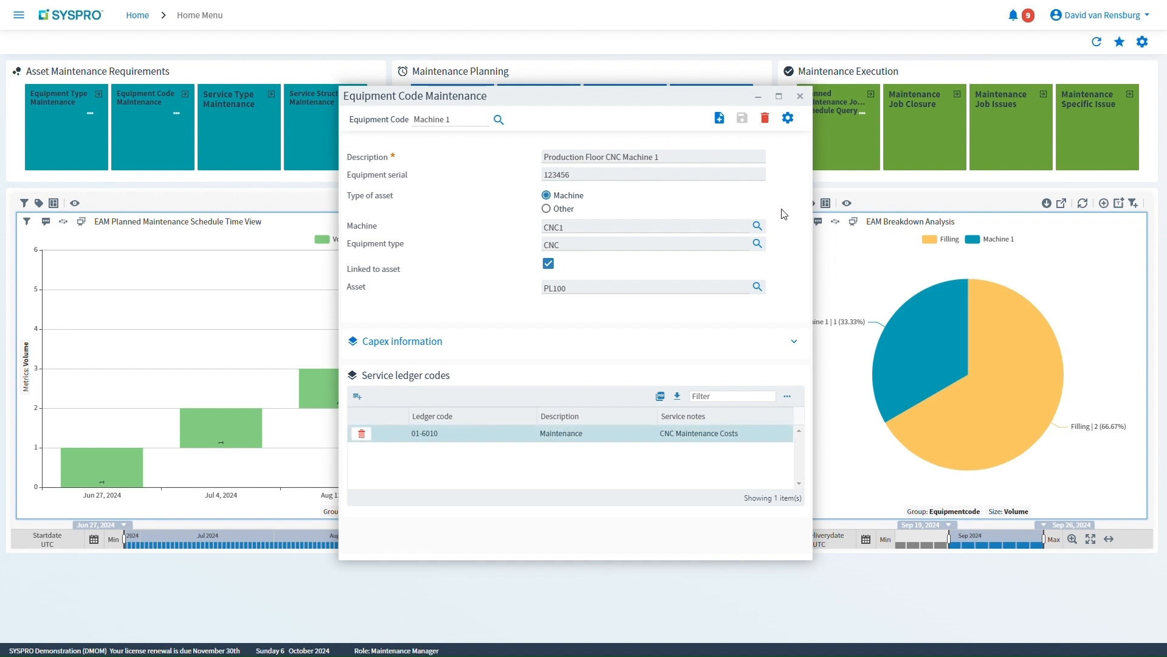
pyautogui.click(800, 96)
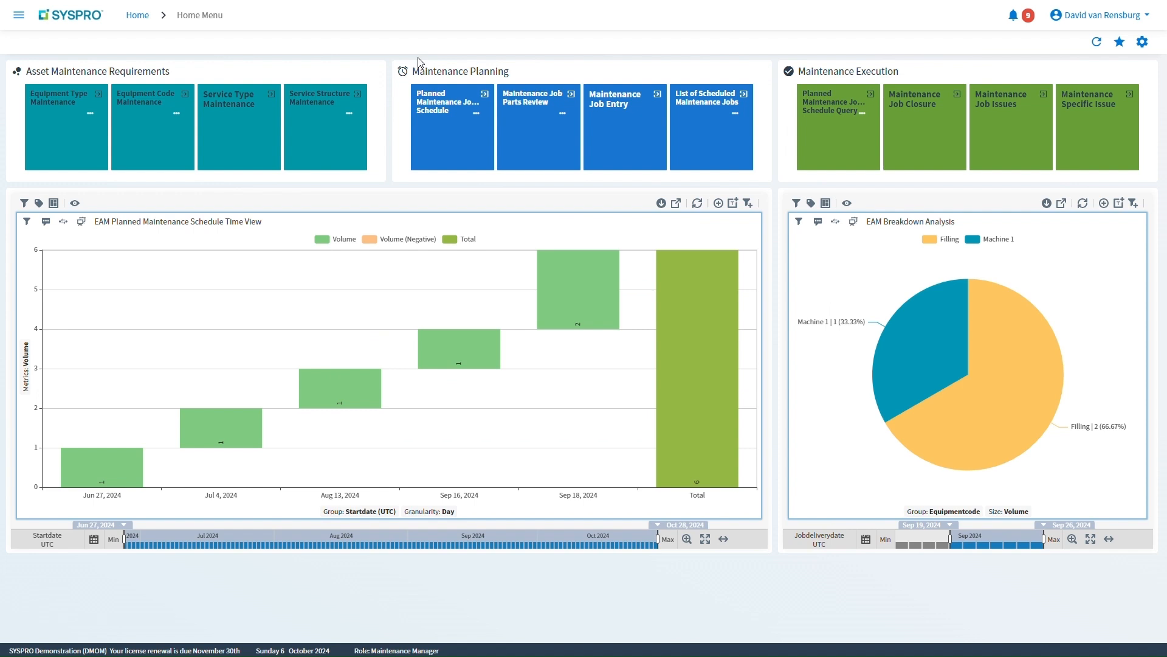
# Open Service Structure Maintenance and load the structure for equipment code Machine 1 with maintenance service type CNC-06.
pyautogui.click(321, 135)
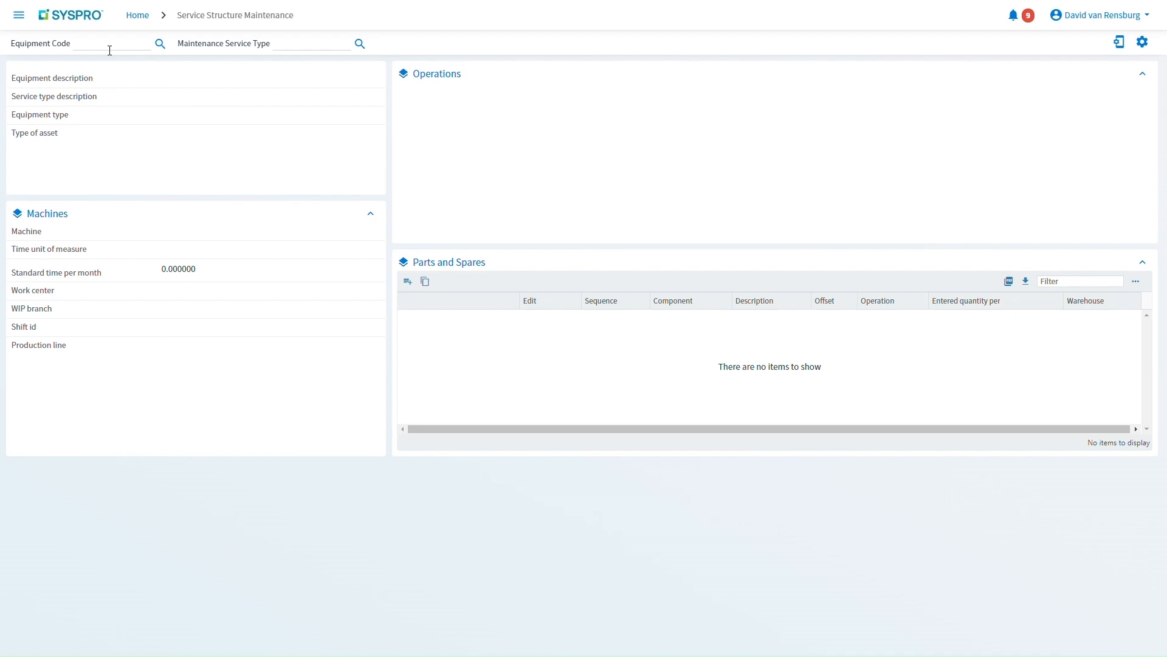
pyautogui.click(110, 48)
pyautogui.write('Machine')
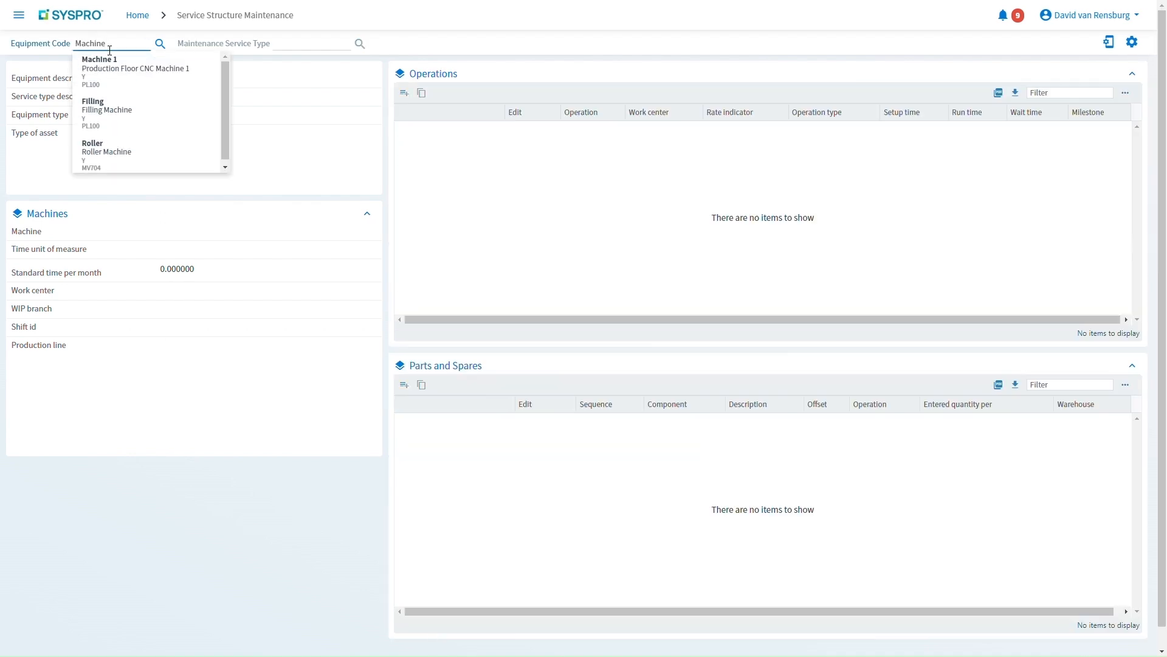
pyautogui.click(112, 72)
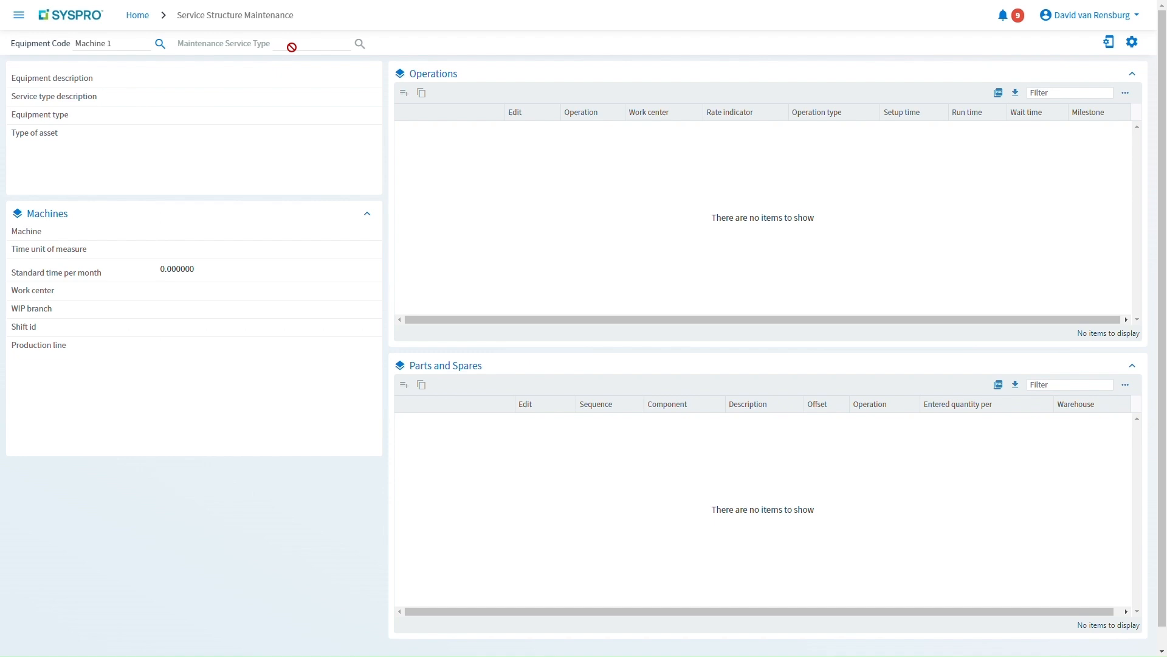
pyautogui.click(293, 49)
pyautogui.write('CNC')
pyautogui.click(314, 63)
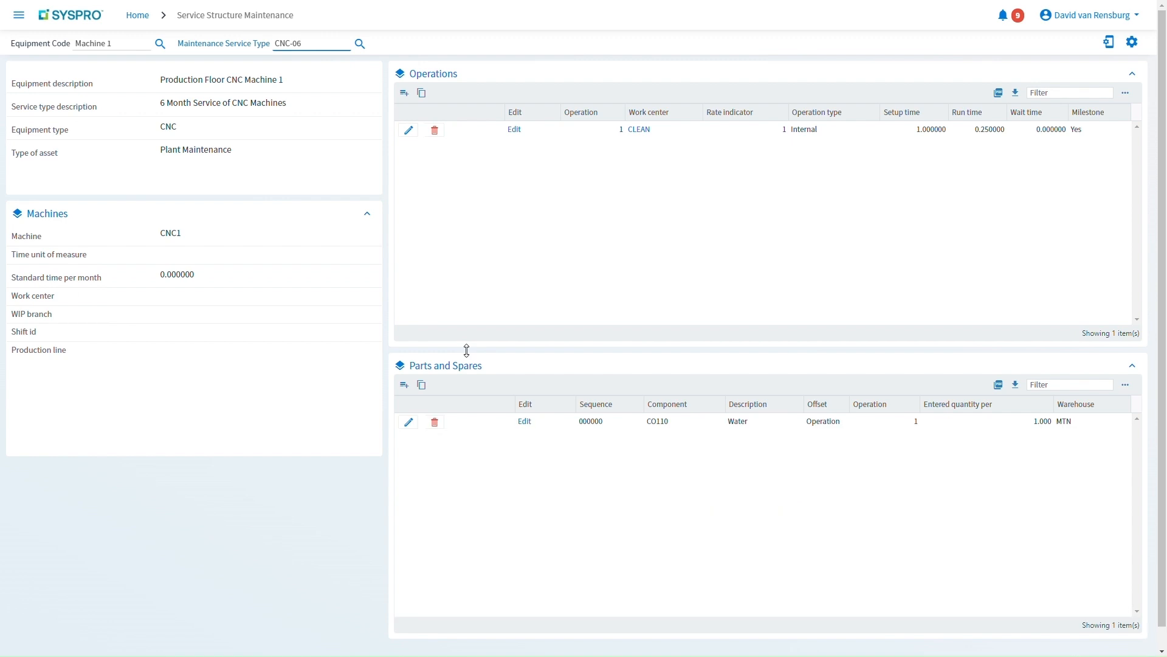
# Open a blank operation for the service structure, look at the operation type choices, and close it without saving.
pyautogui.click(405, 93)
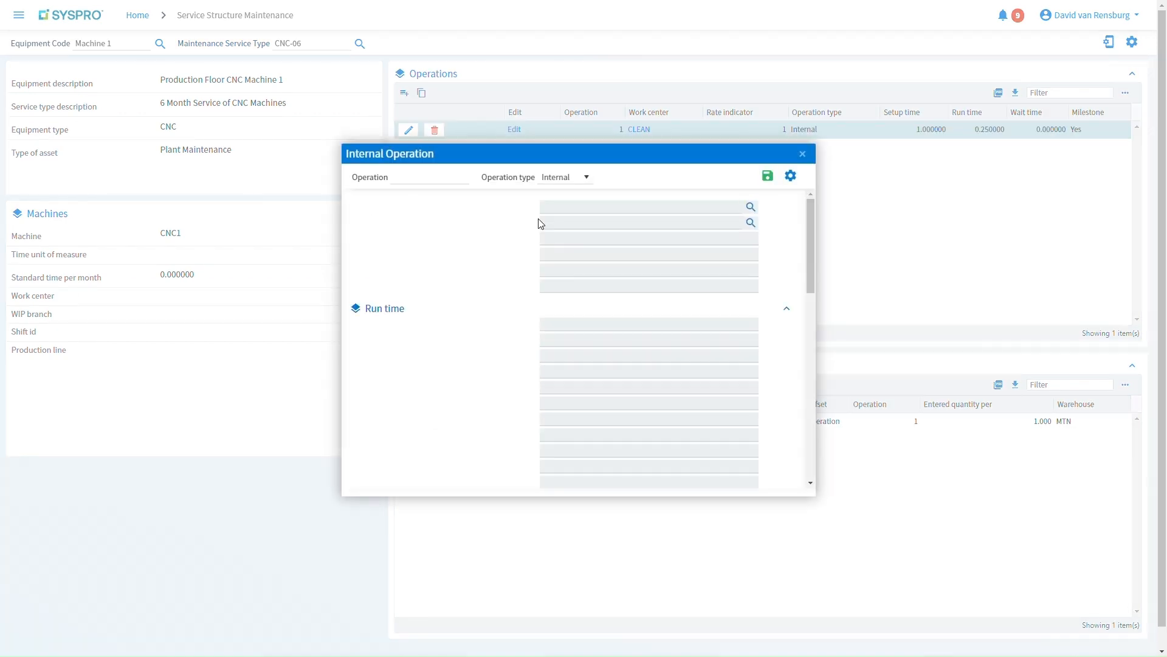
pyautogui.click(586, 179)
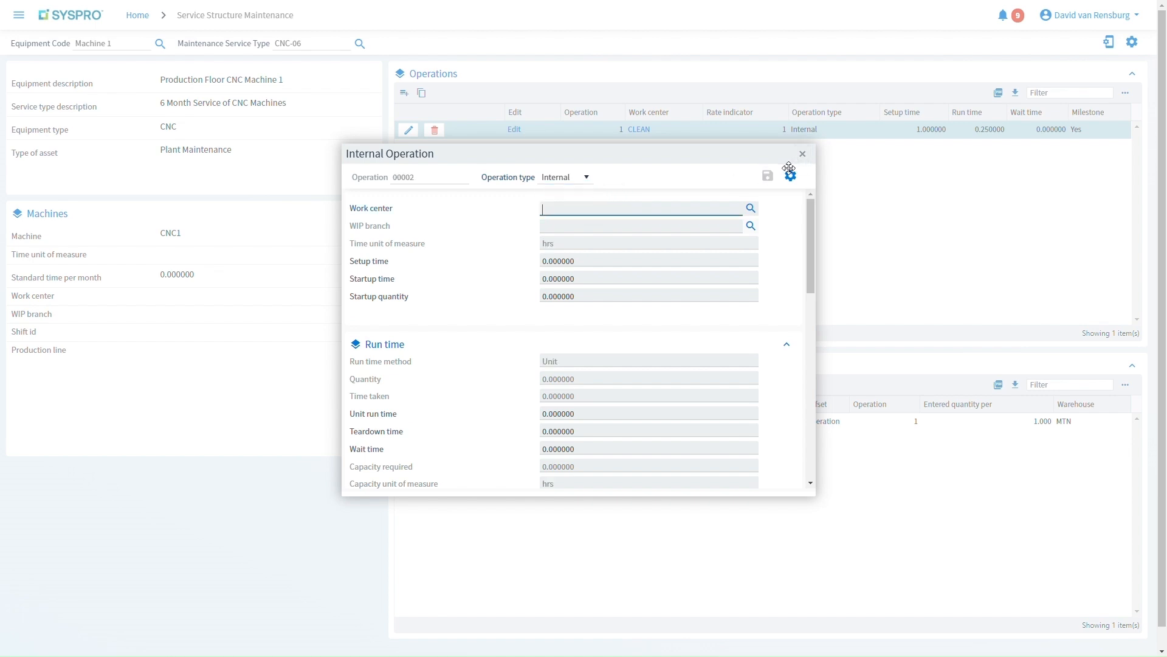
pyautogui.click(802, 154)
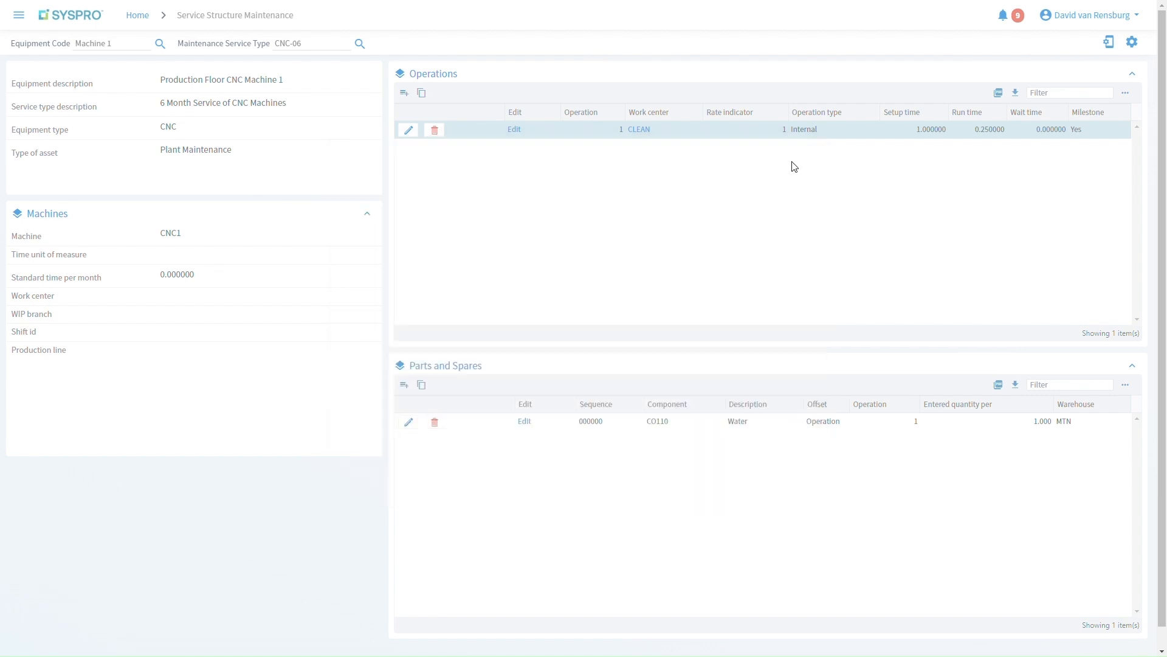
# Open the existing CLEAN operation, check which machine is assigned to it, and close it without changes.
pyautogui.click(408, 137)
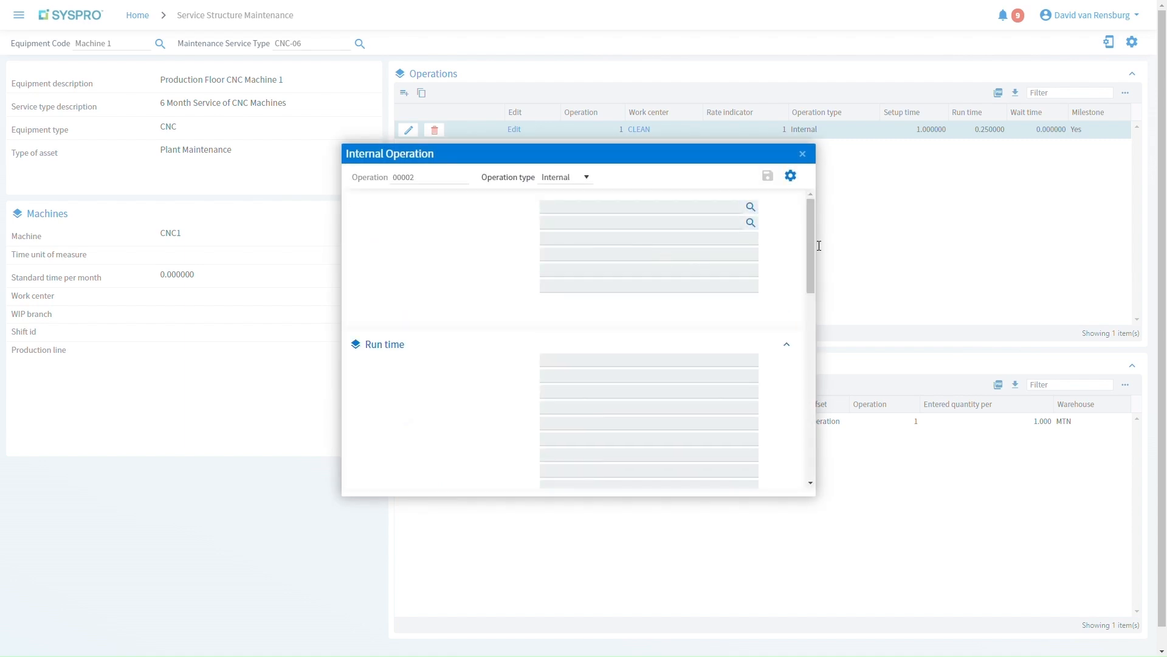
pyautogui.moveTo(810, 233); pyautogui.dragTo(803, 370)
pyautogui.click(610, 365)
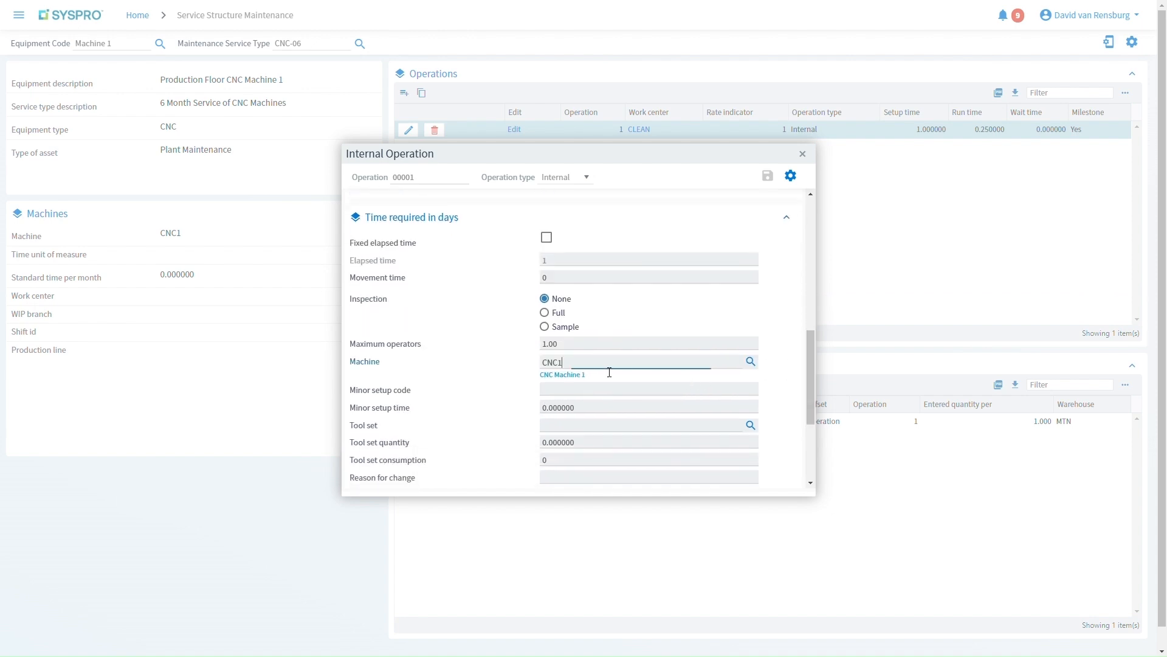
pyautogui.click(802, 154)
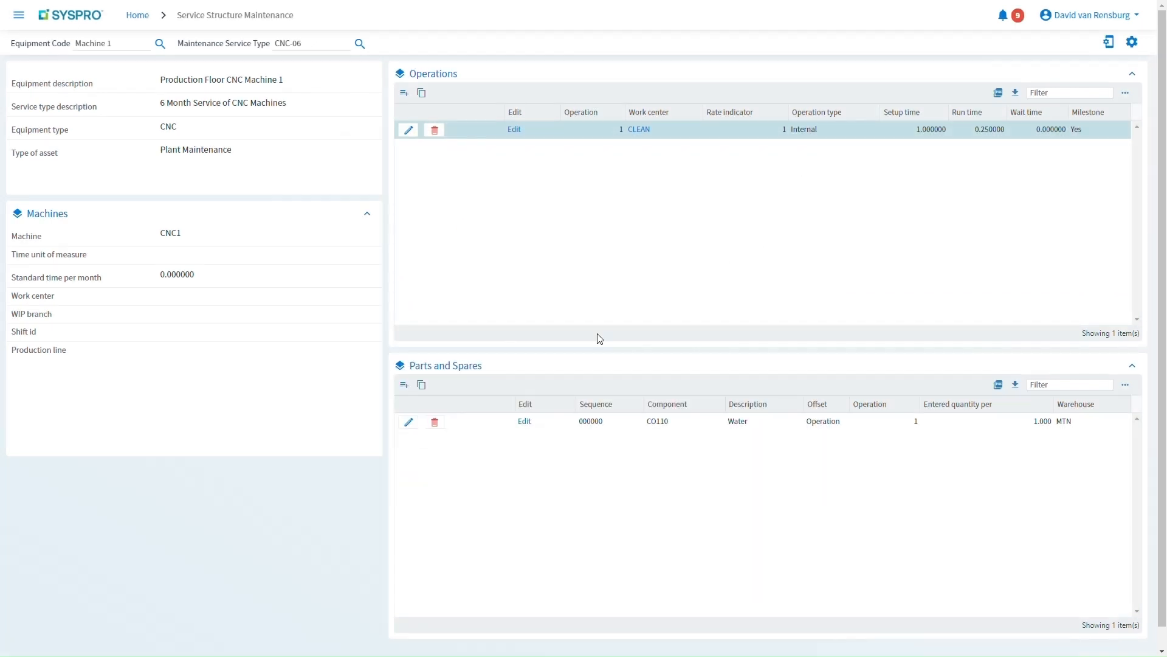
# Reduce the height of the Operations and Parts and Spares sections, and return to the home menu.
pyautogui.moveTo(590, 353); pyautogui.dragTo(588, 297)
pyautogui.moveTo(582, 584); pyautogui.dragTo(573, 453)
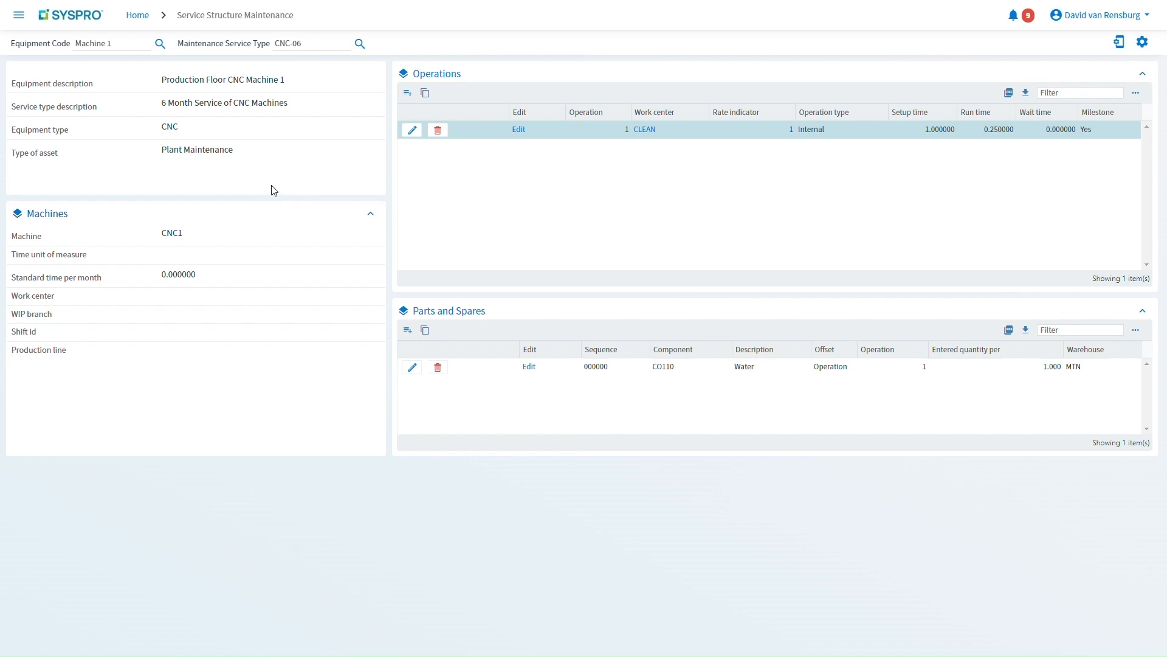
pyautogui.click(143, 24)
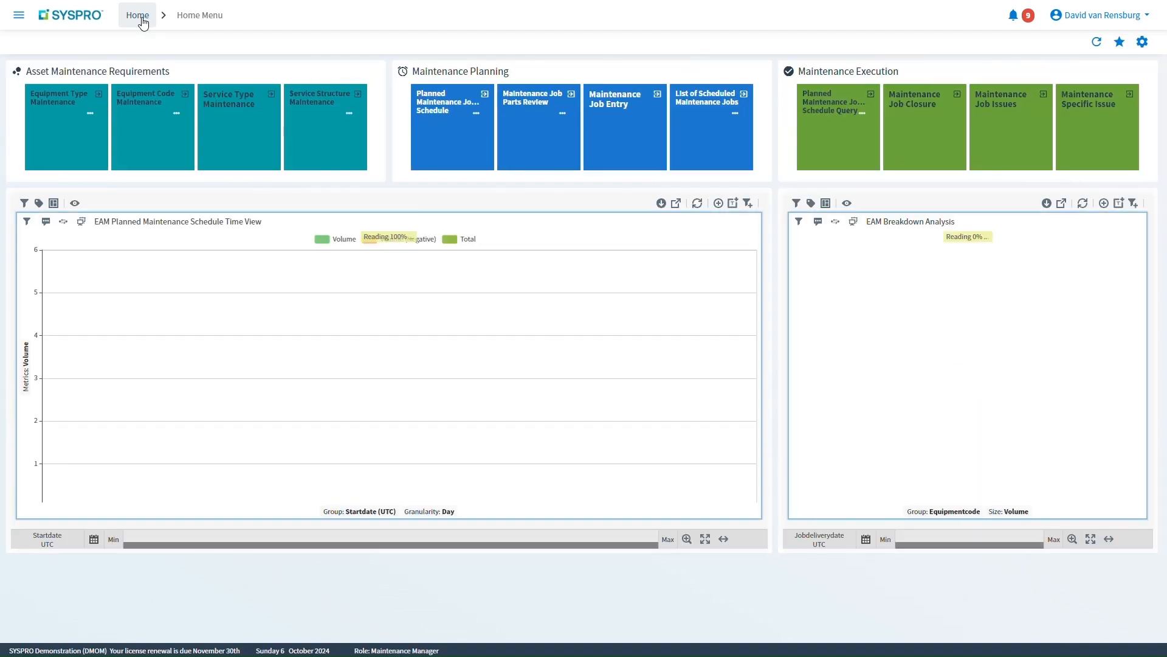
# Open the Planned Maintenance Job Schedule for Machine 1 with service type CNC-06 and bring up the recurring jobs form.
pyautogui.click(464, 151)
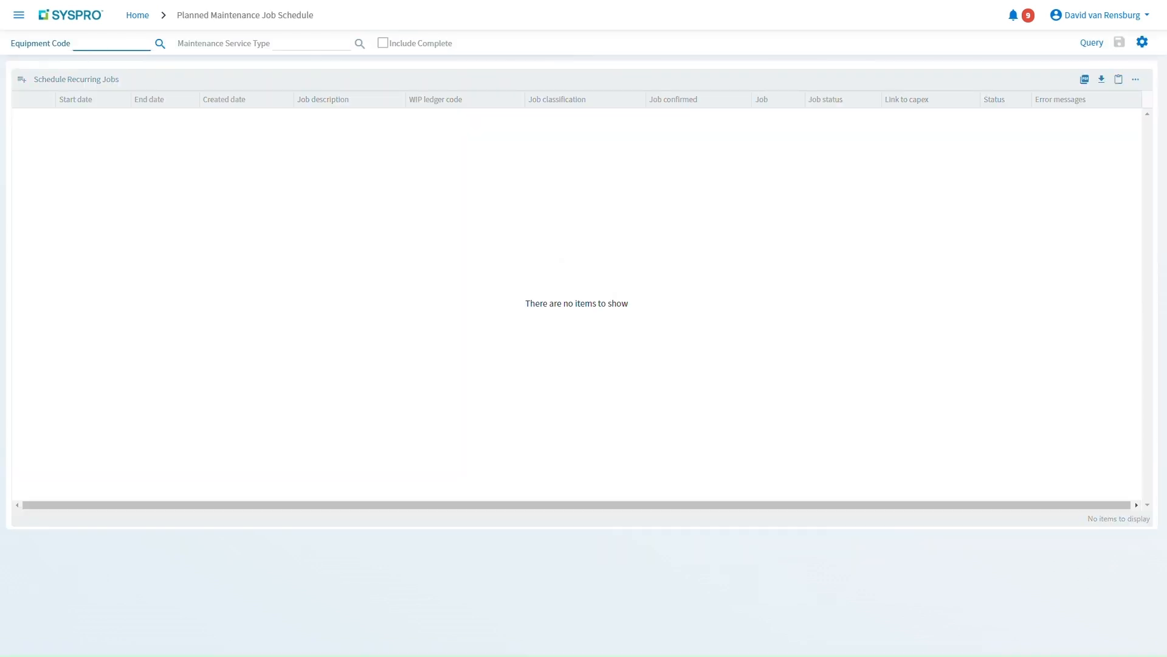
pyautogui.click(94, 53)
pyautogui.write('Machine 1')
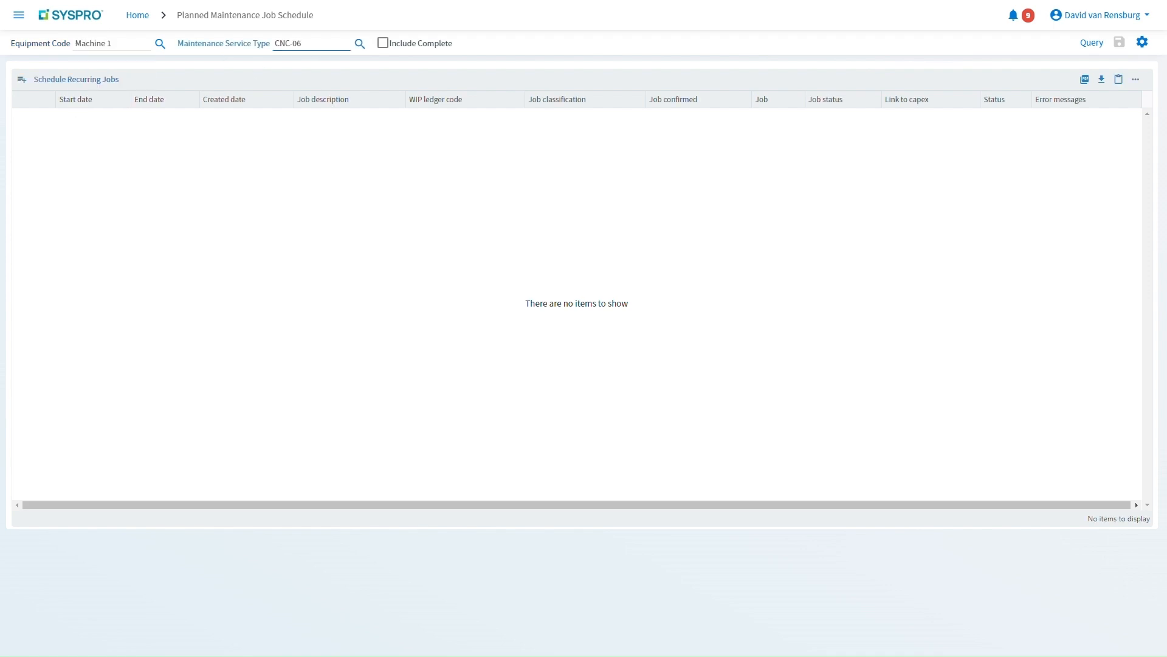
pyautogui.moveTo(613, 631); pyautogui.dragTo(614, 653)
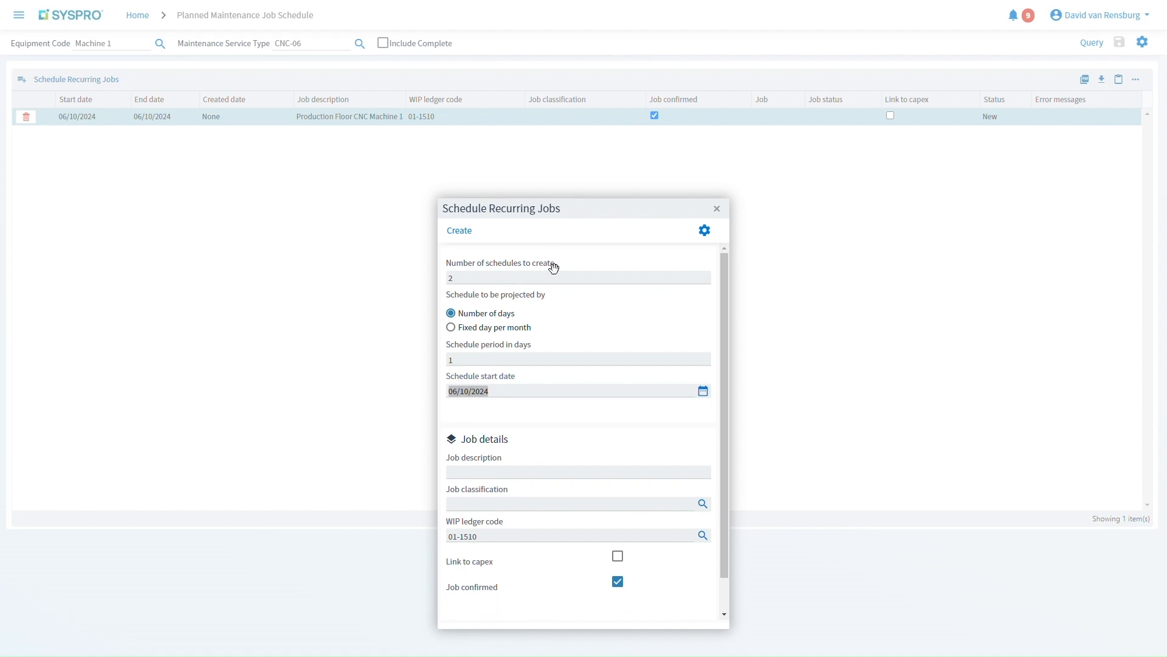
# Create 5 recurring schedules projected by fixed day per month, with a schedule start date of 01/11/2024.
pyautogui.click(510, 329)
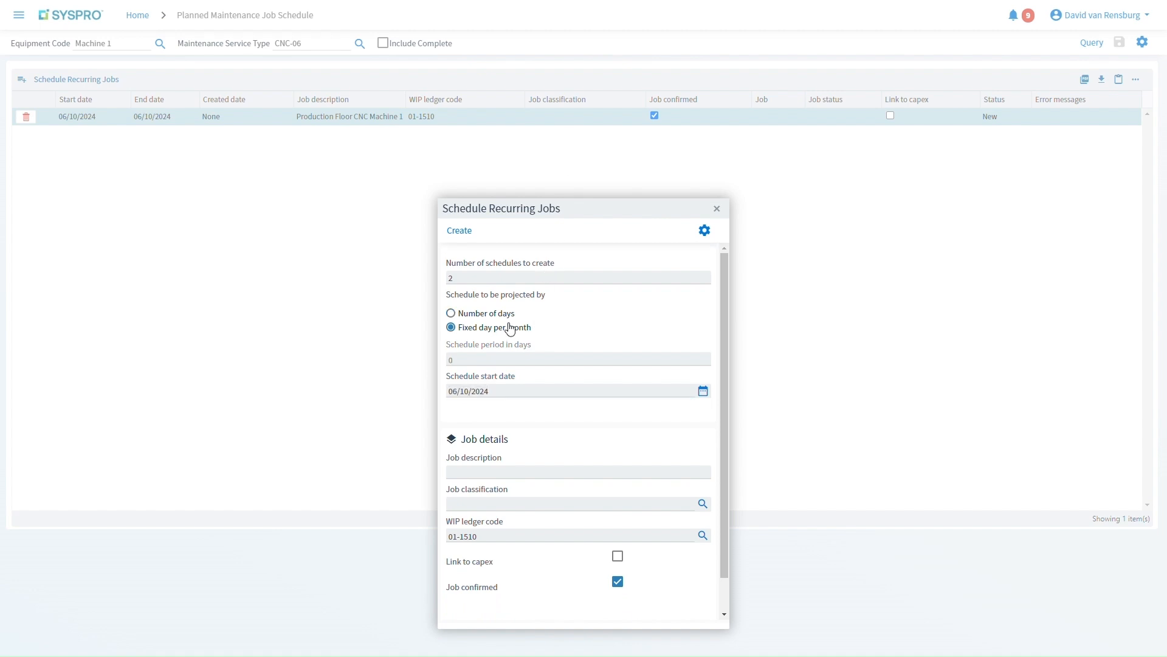
pyautogui.click(509, 316)
pyautogui.click(507, 329)
pyautogui.click(491, 282)
pyautogui.click(704, 392)
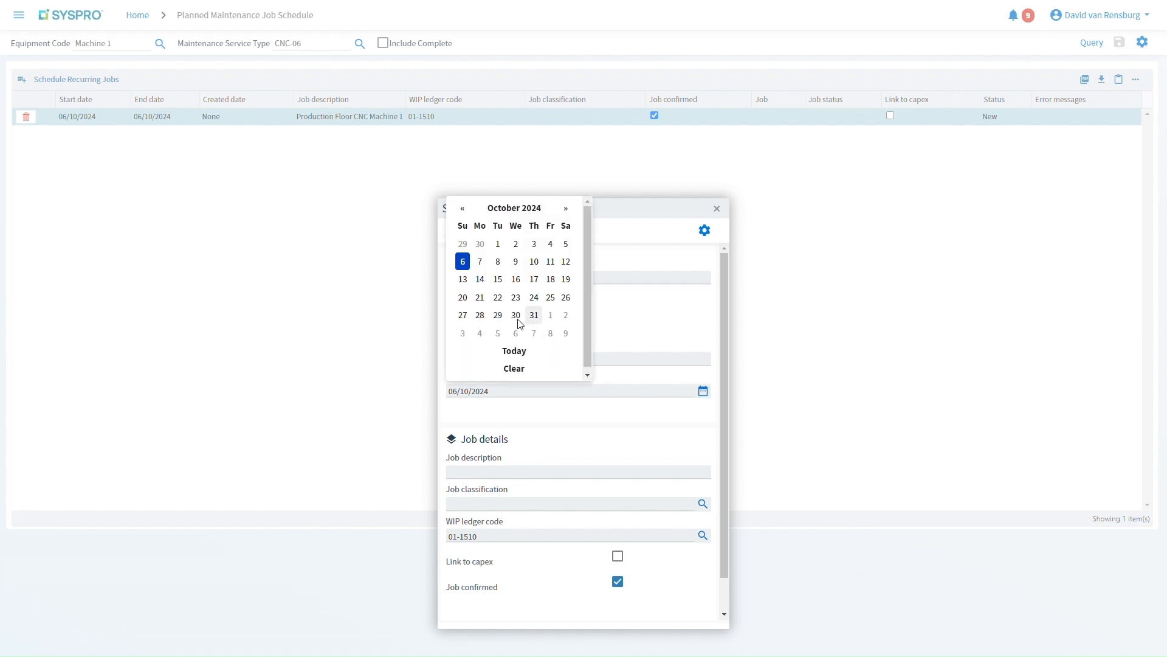
pyautogui.click(566, 208)
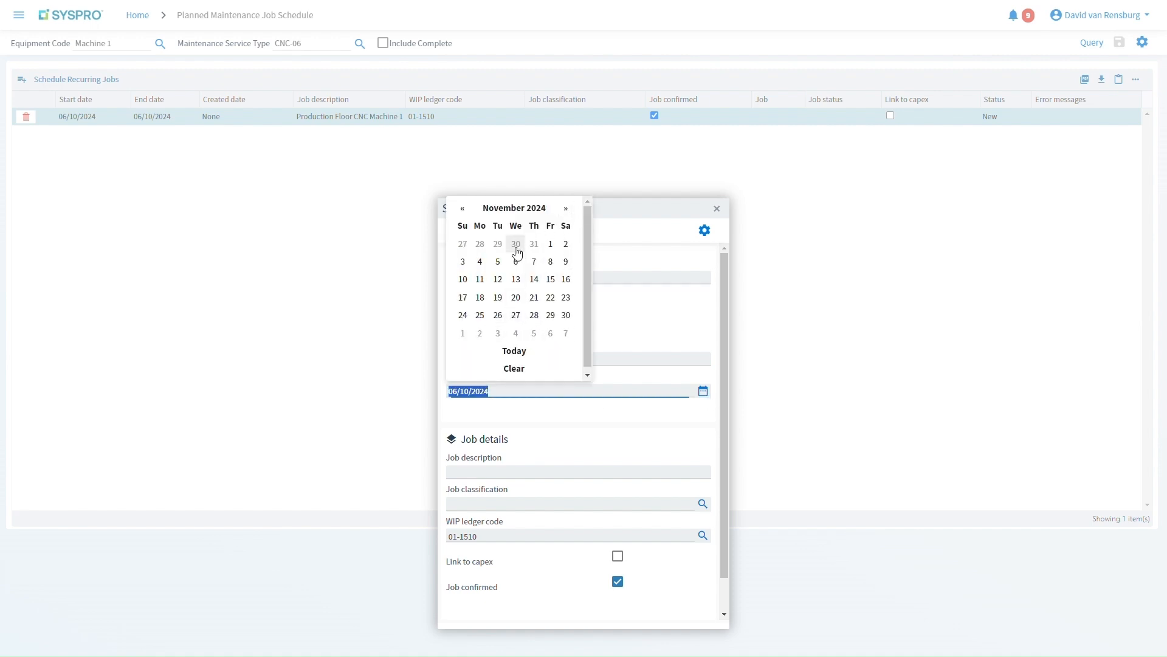
pyautogui.click(550, 244)
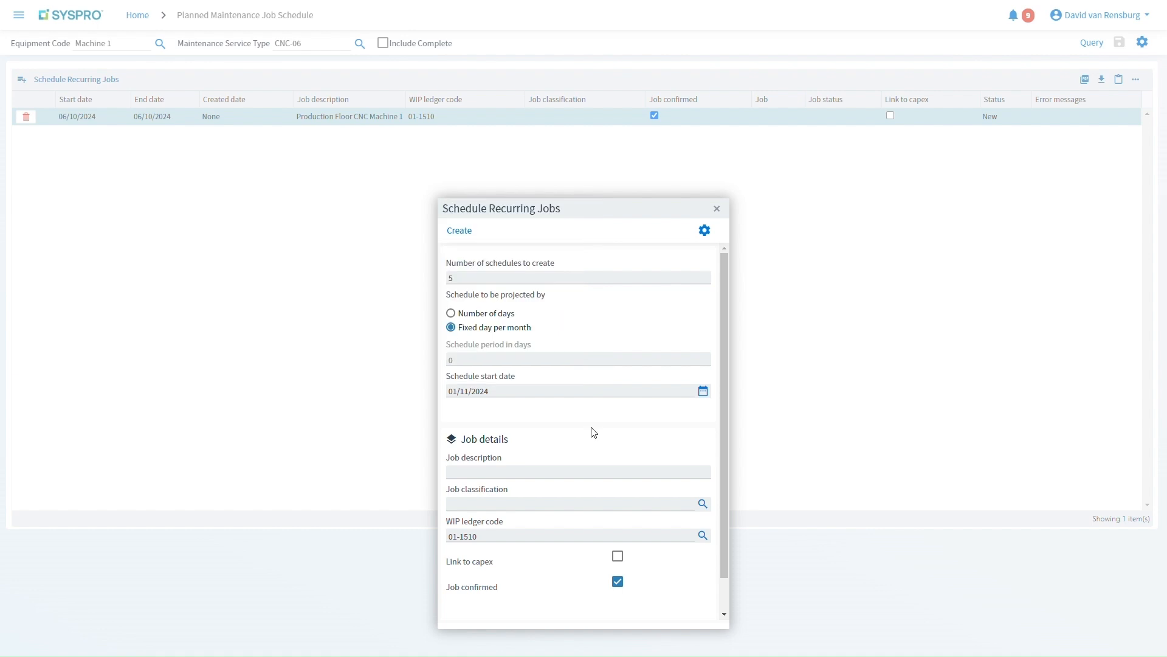
pyautogui.click(459, 231)
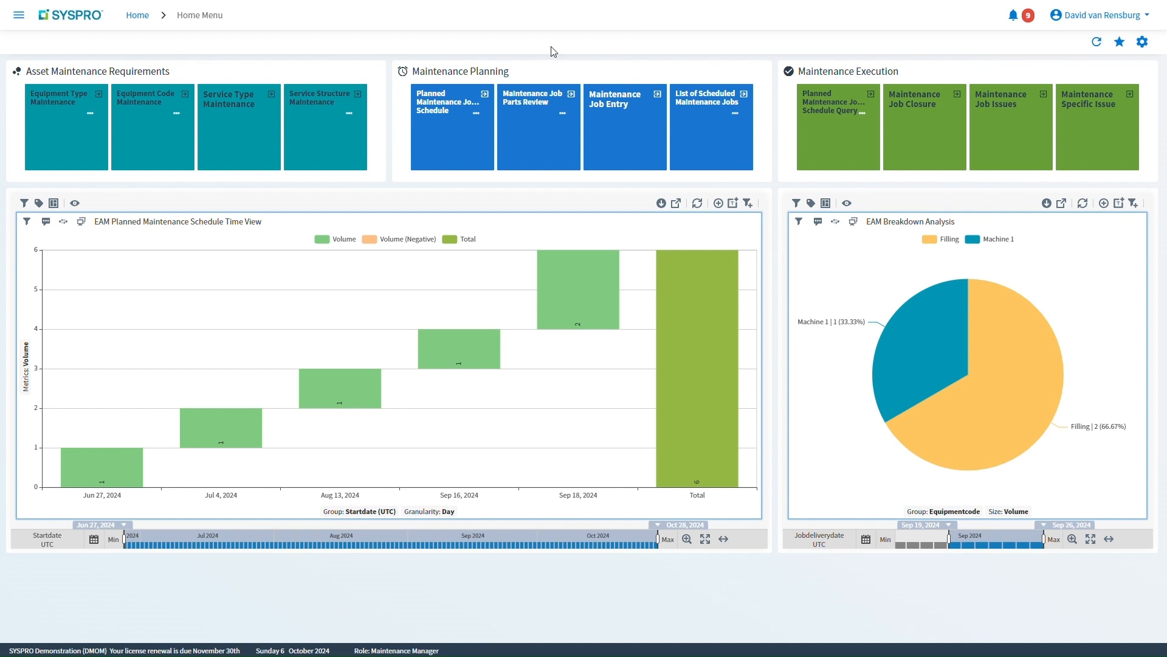
# Create an unplanned maintenance job for Machine 1 with service type BREAKDOWN and the job description "Breakdown".
pyautogui.click(614, 146)
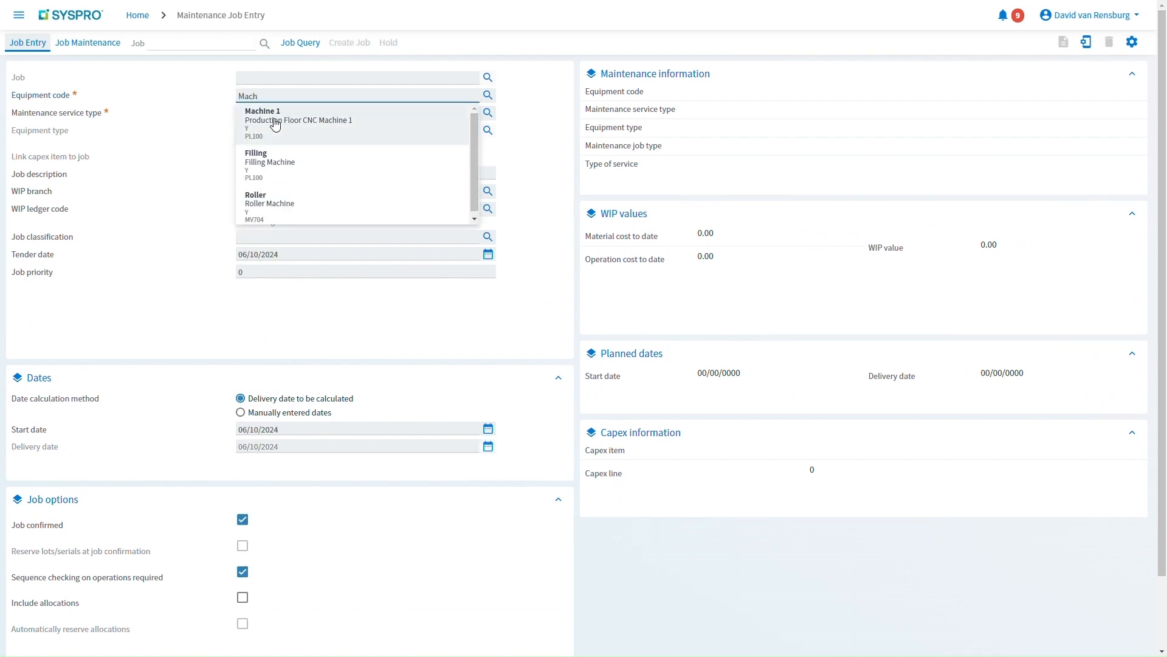
pyautogui.click(274, 116)
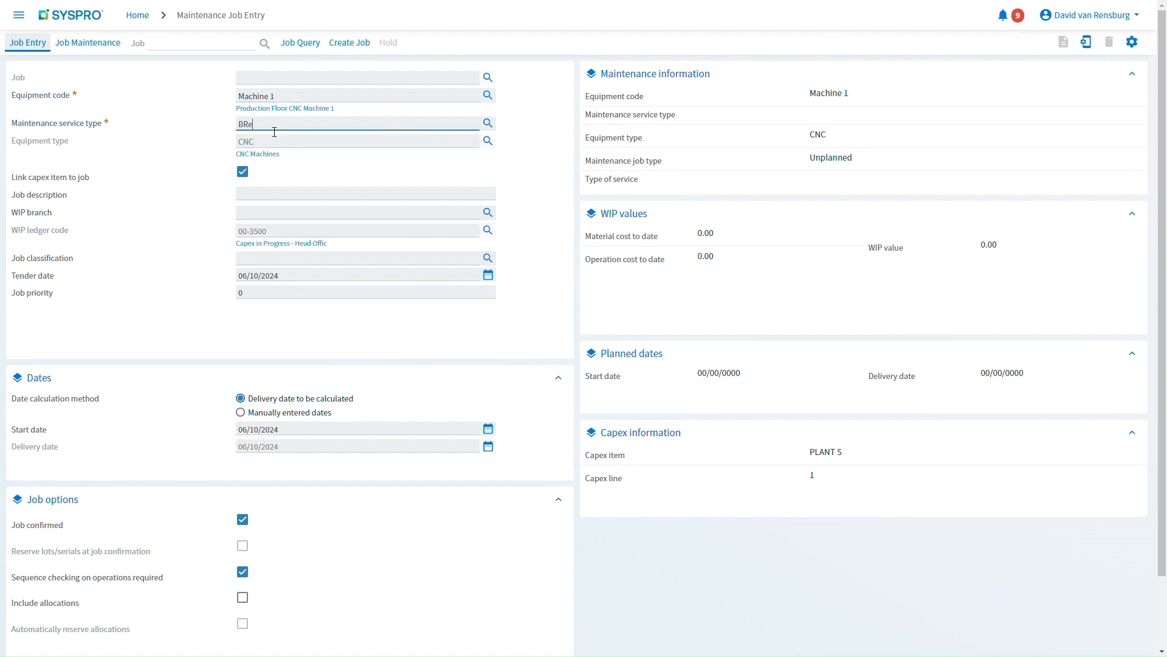
pyautogui.click(275, 139)
pyautogui.click(284, 208)
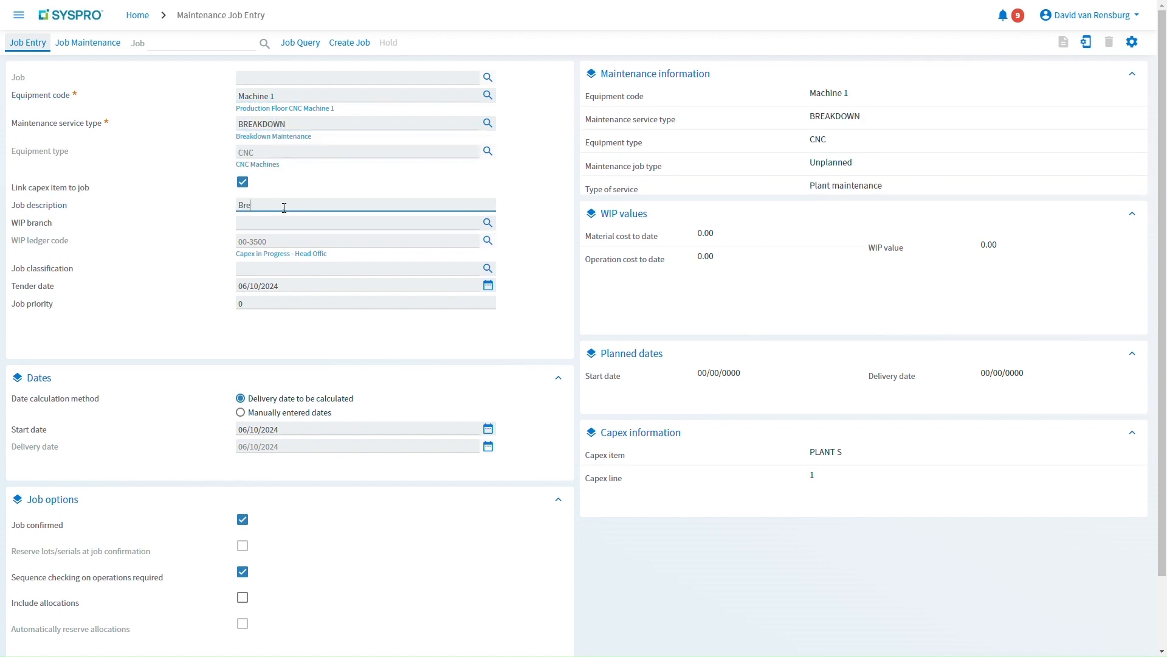
pyautogui.scroll(-2, 284, 208)
pyautogui.scroll(2, 284, 208)
pyautogui.click(348, 44)
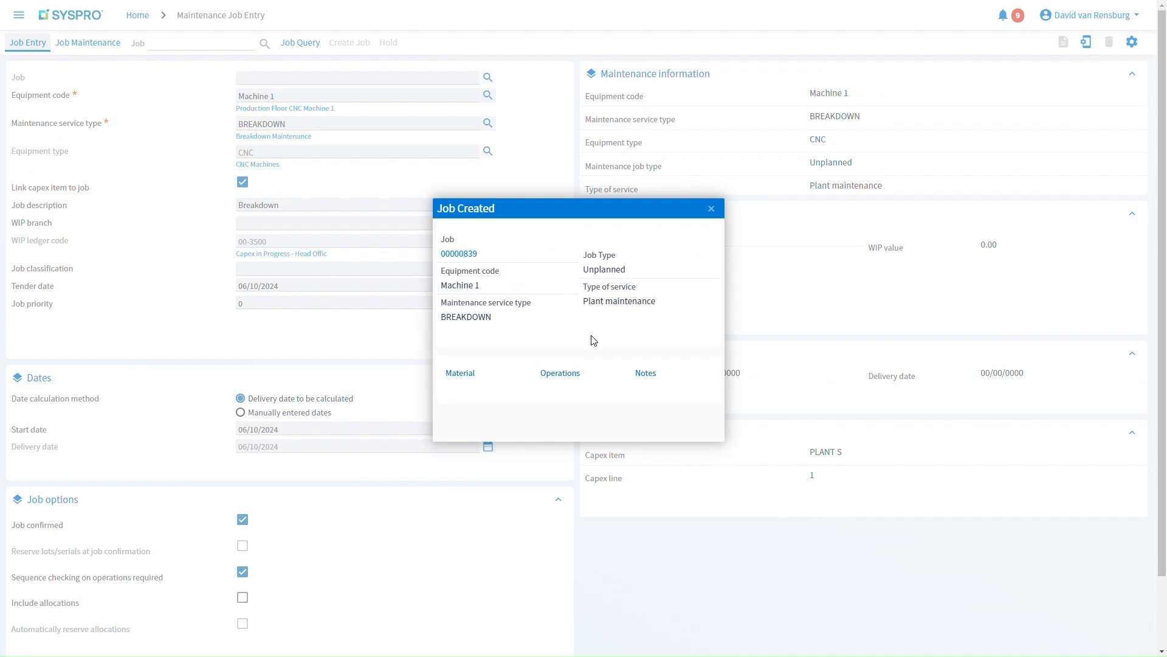
pyautogui.click(712, 211)
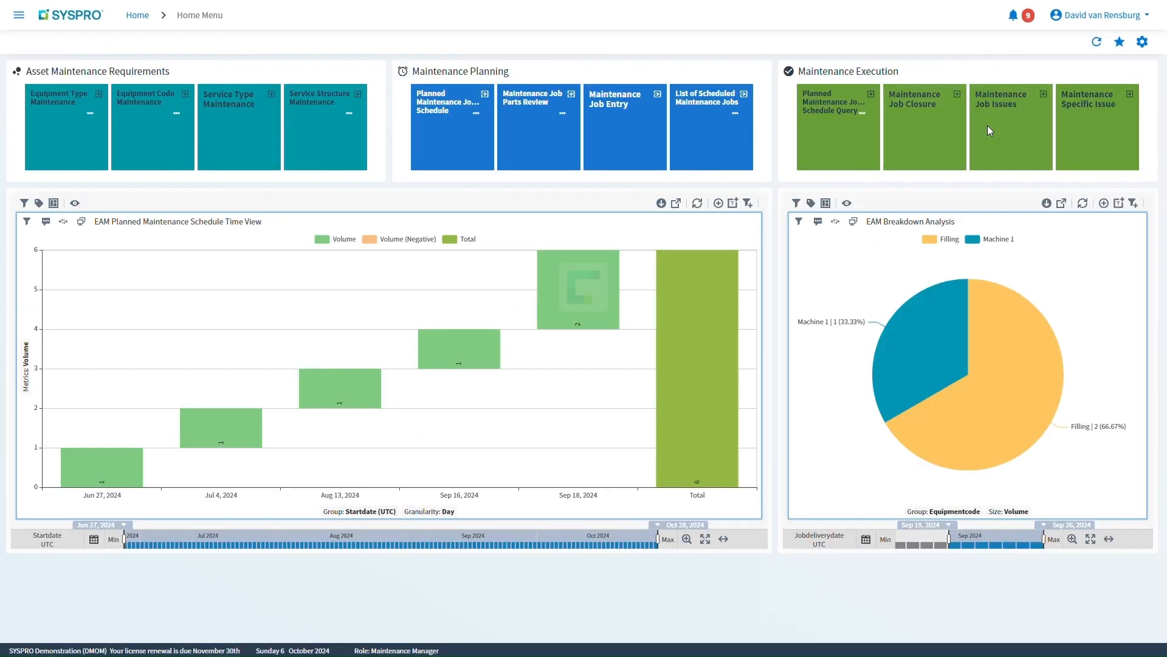
# Open Maintenance Job Issues and load job 838 for a kit issue.
pyautogui.click(987, 129)
pyautogui.click(104, 50)
pyautogui.write('838')
pyautogui.press('Return')
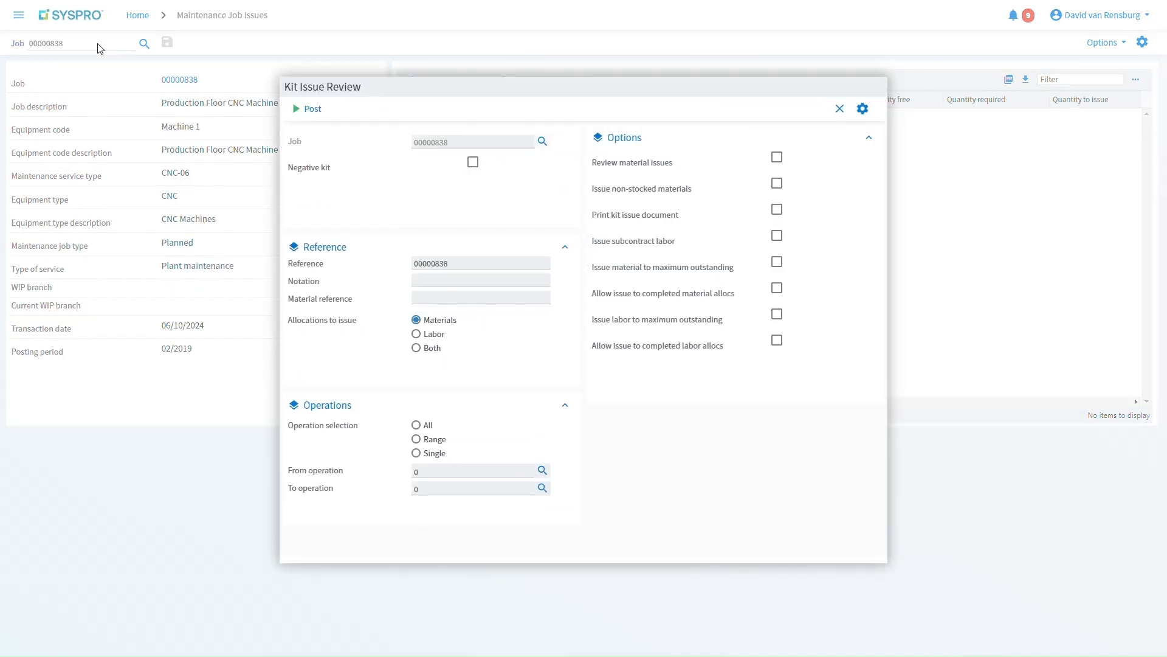
# Issue both materials and labor for all operations of job 838, reviewing the material issues before posting the kit issue.
pyautogui.click(425, 348)
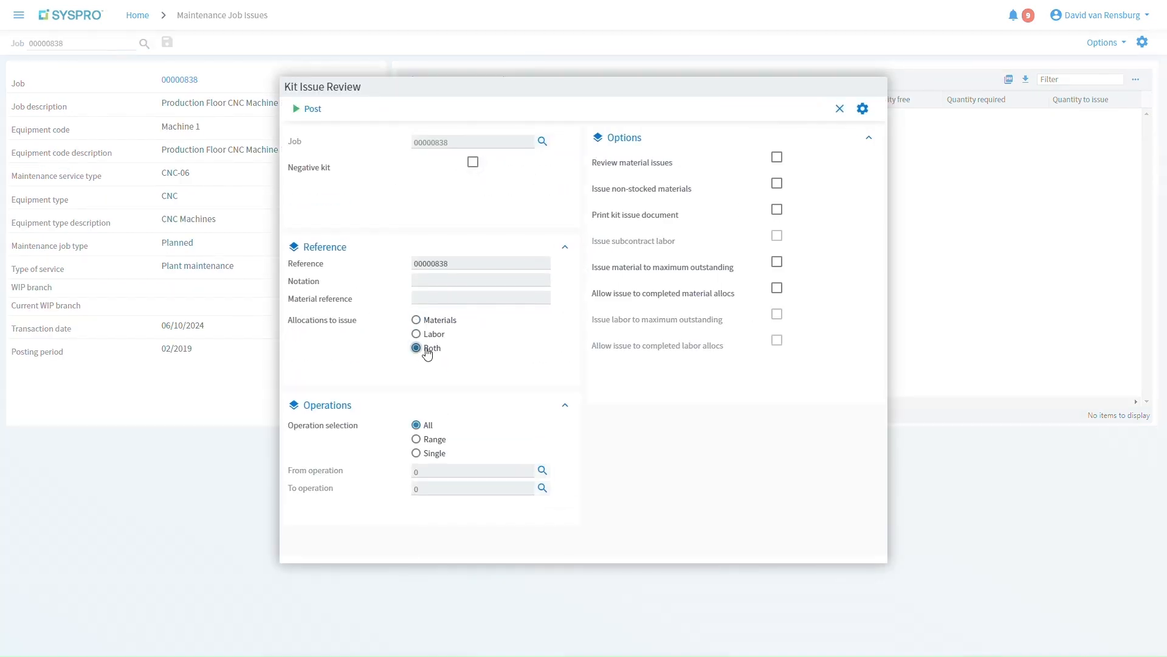
pyautogui.click(777, 159)
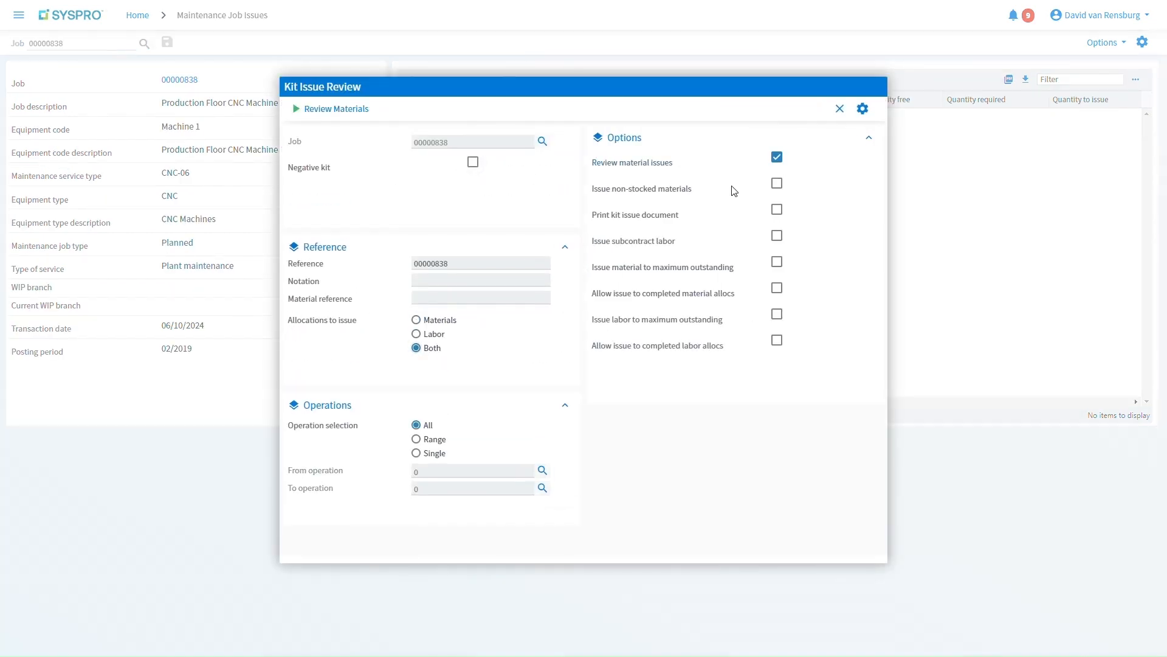
pyautogui.click(302, 112)
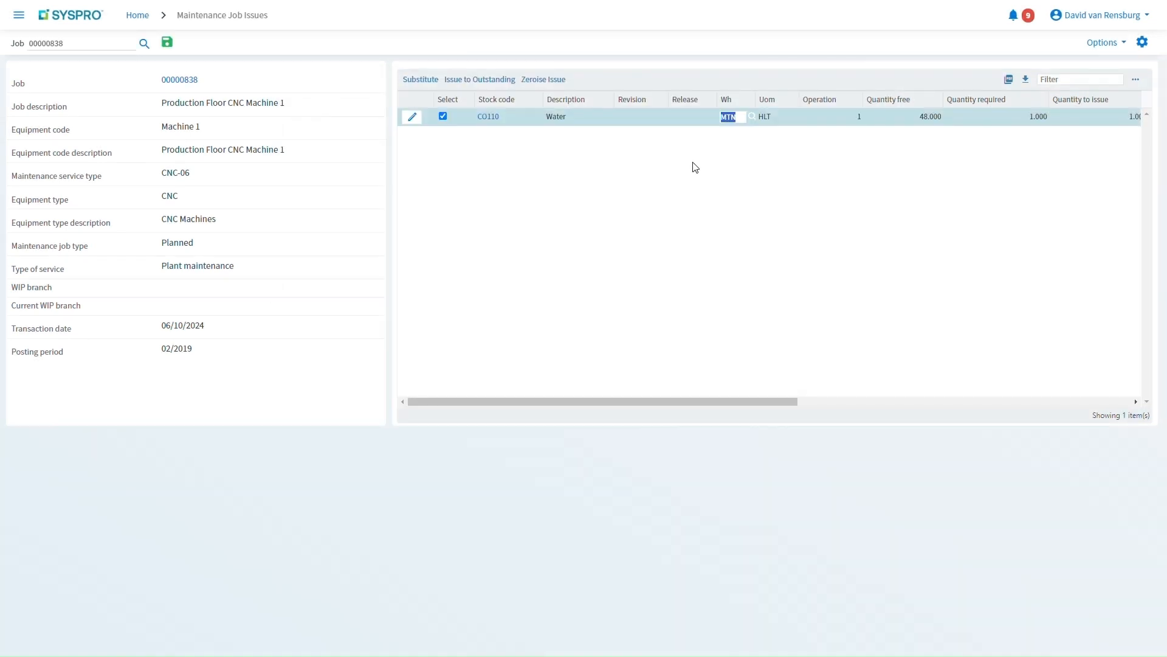
pyautogui.click(175, 47)
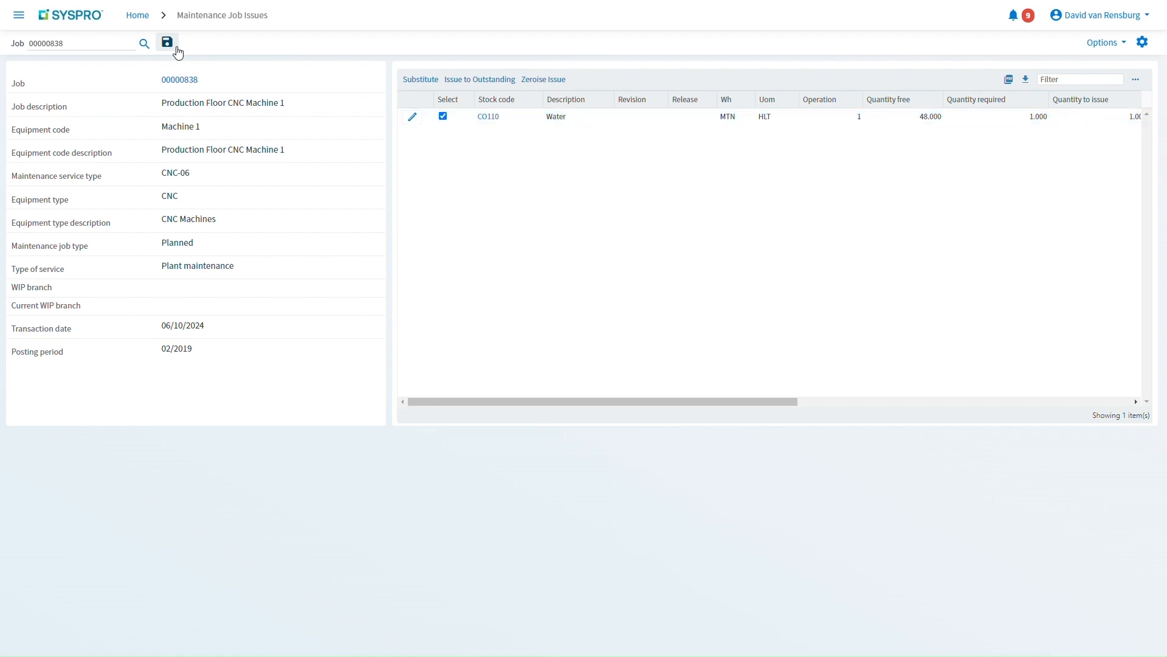
pyautogui.click(520, 362)
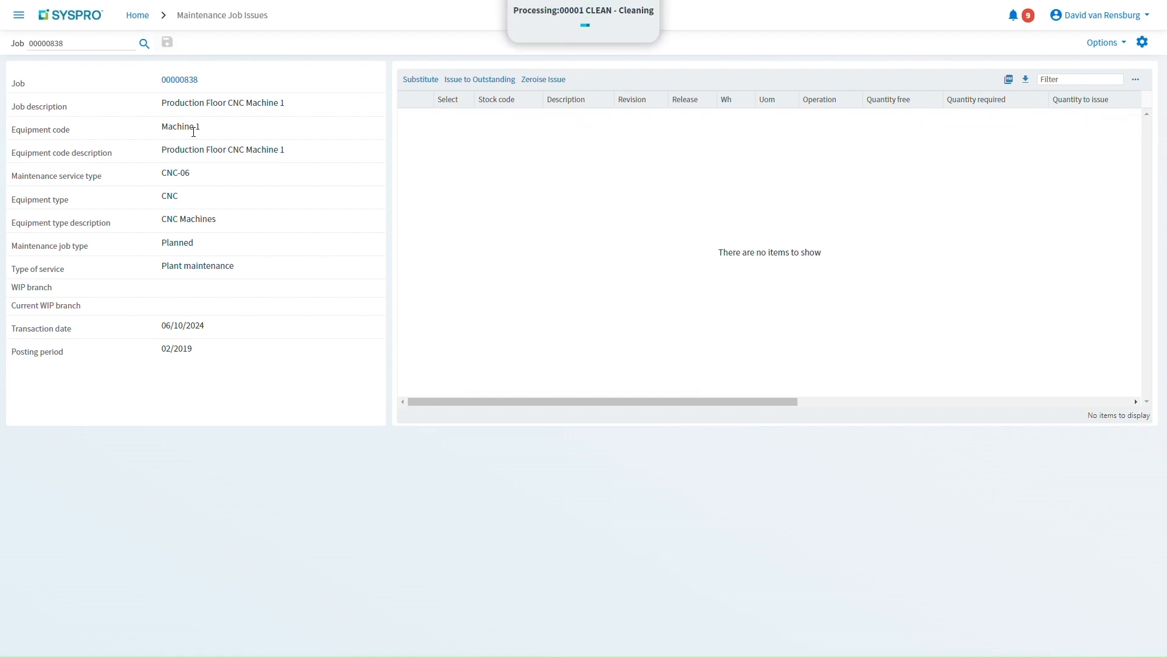
# Load job 838 in Maintenance Job Closure, mark the job complete and save the closure.
pyautogui.click(146, 16)
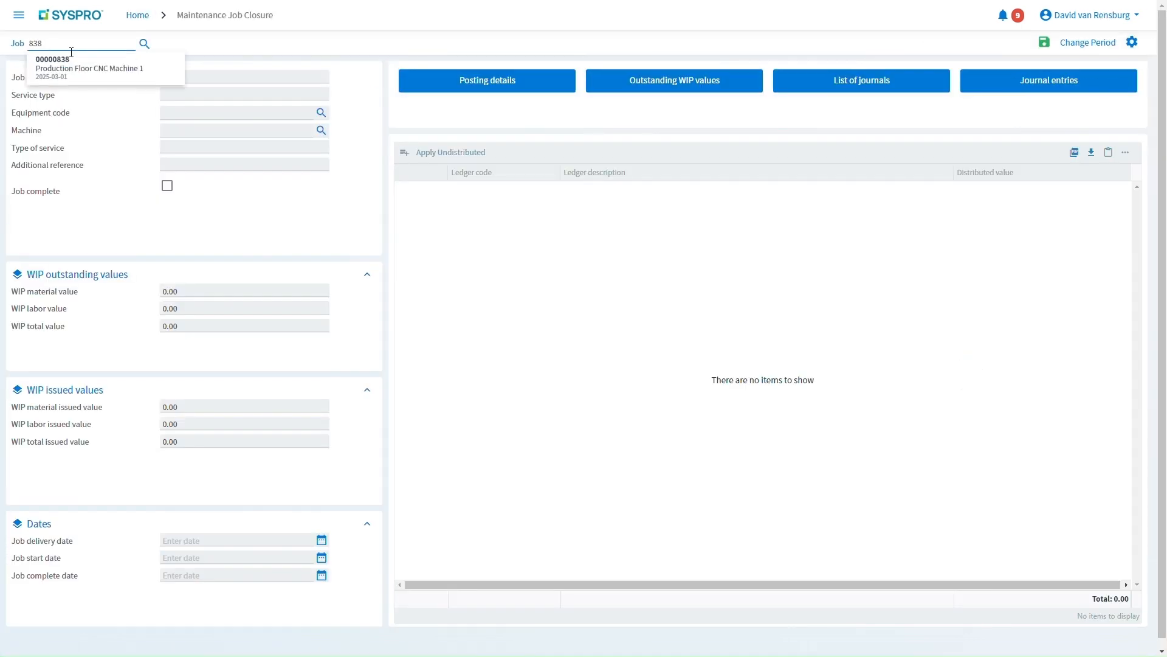
pyautogui.press('Tab')
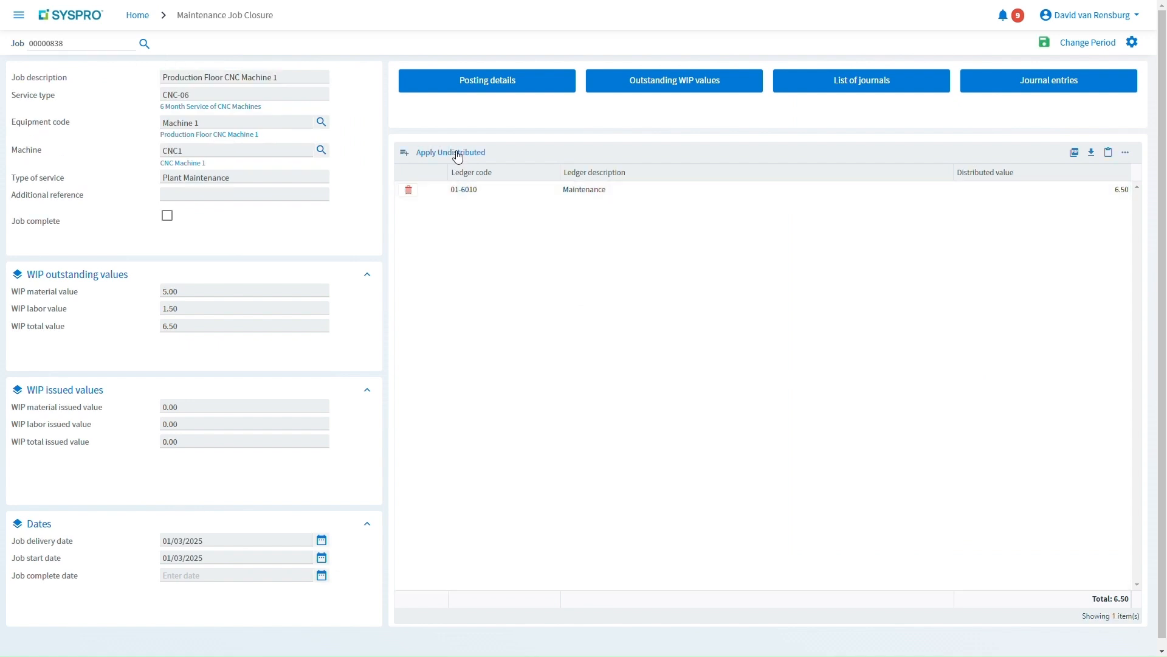
pyautogui.click(167, 216)
pyautogui.click(1043, 42)
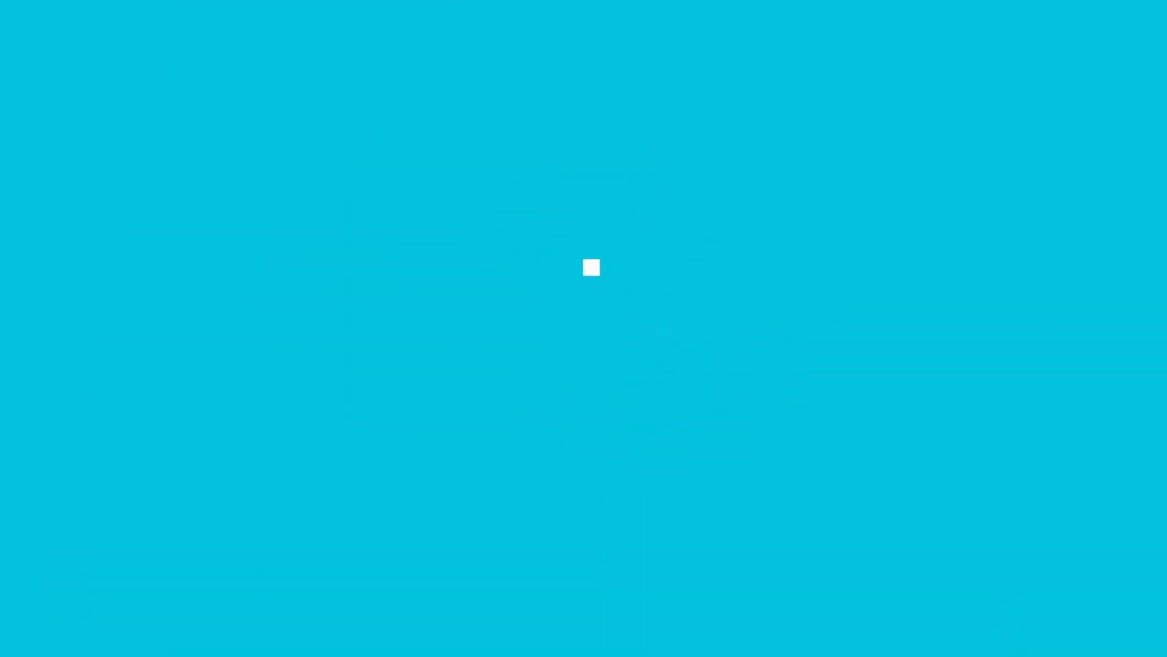